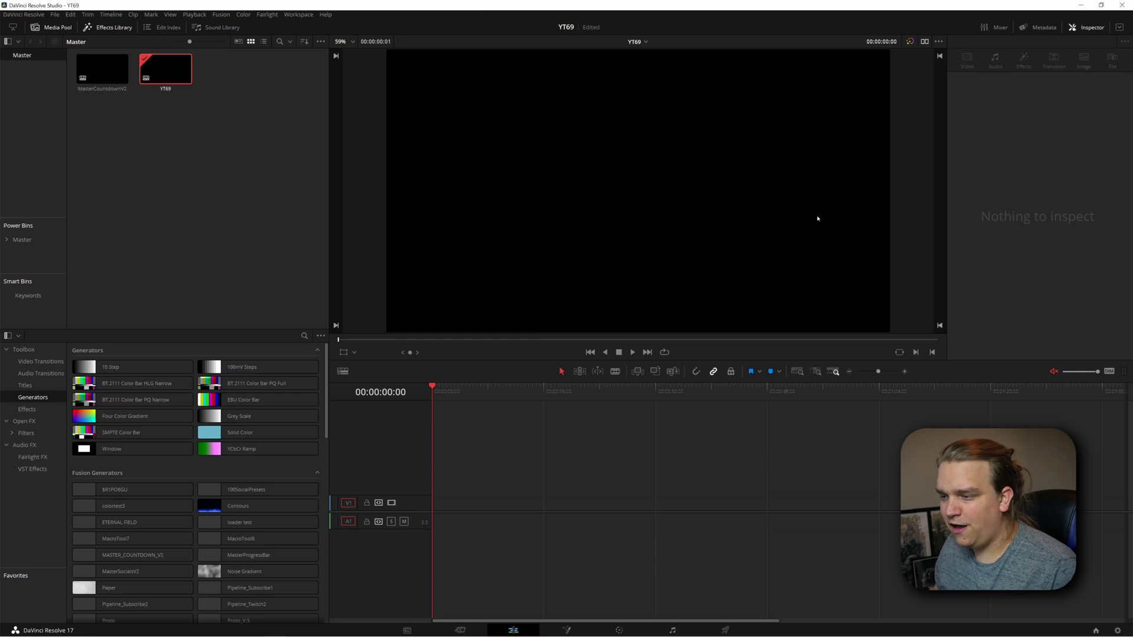
Switch to the Fusion page to get ready to install the .drfx template bundle.
click(570, 630)
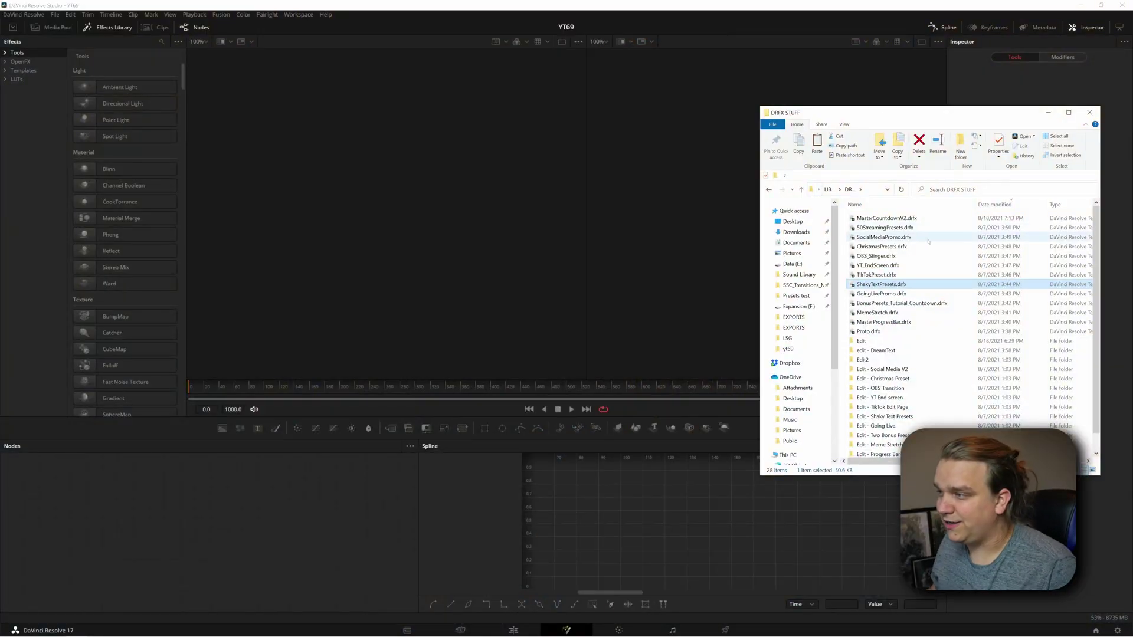
Install the MasterCountdownV2.drfx bundle into Resolve.
click(872, 219)
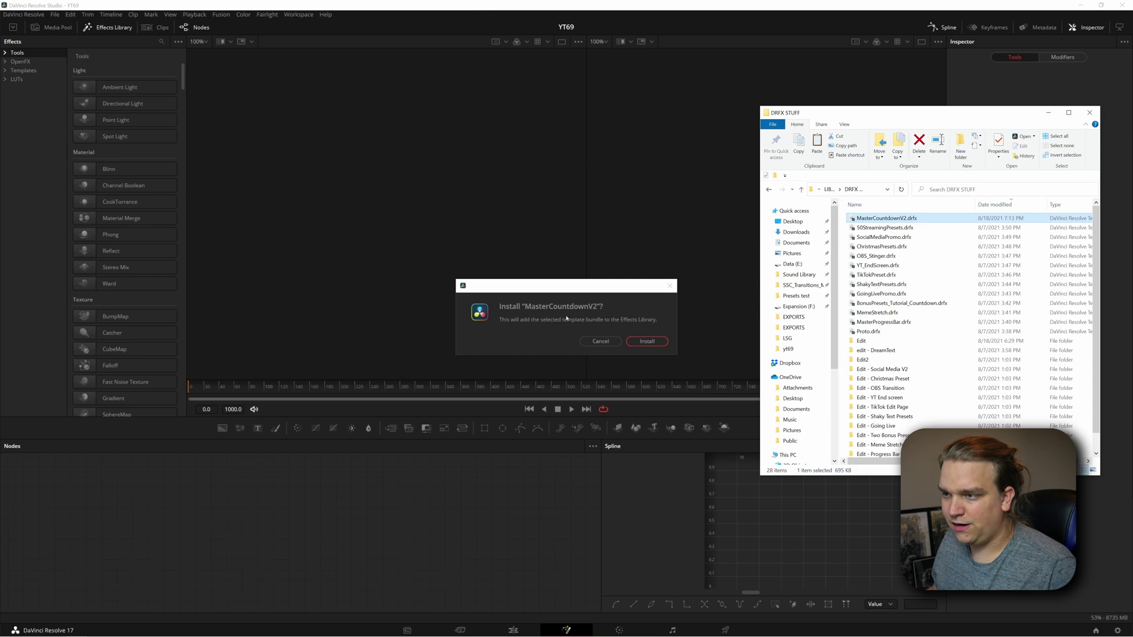
click(649, 342)
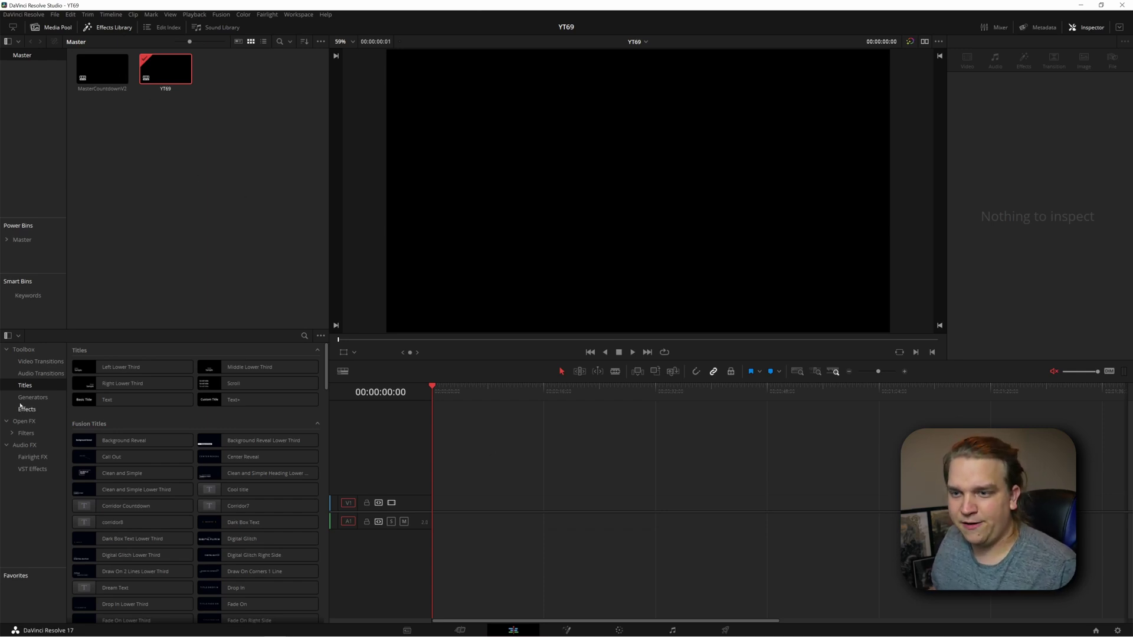
Preview the MasterCountdown_V2 title and drag it onto the start of track V1.
scroll(129, 576, down, 10)
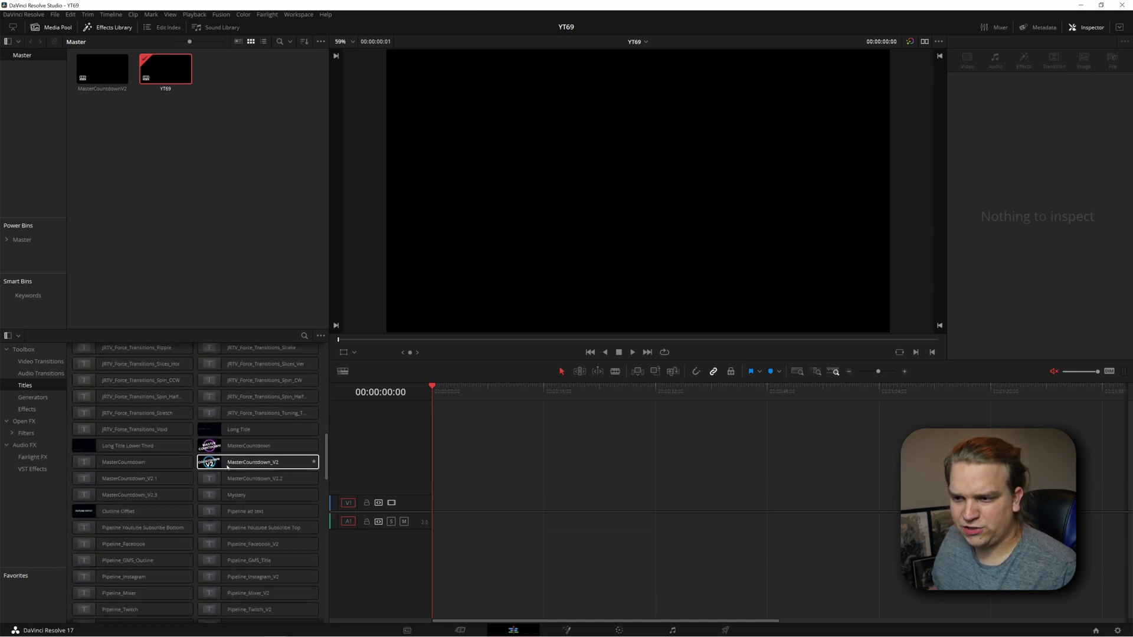
mouse_move(255, 461)
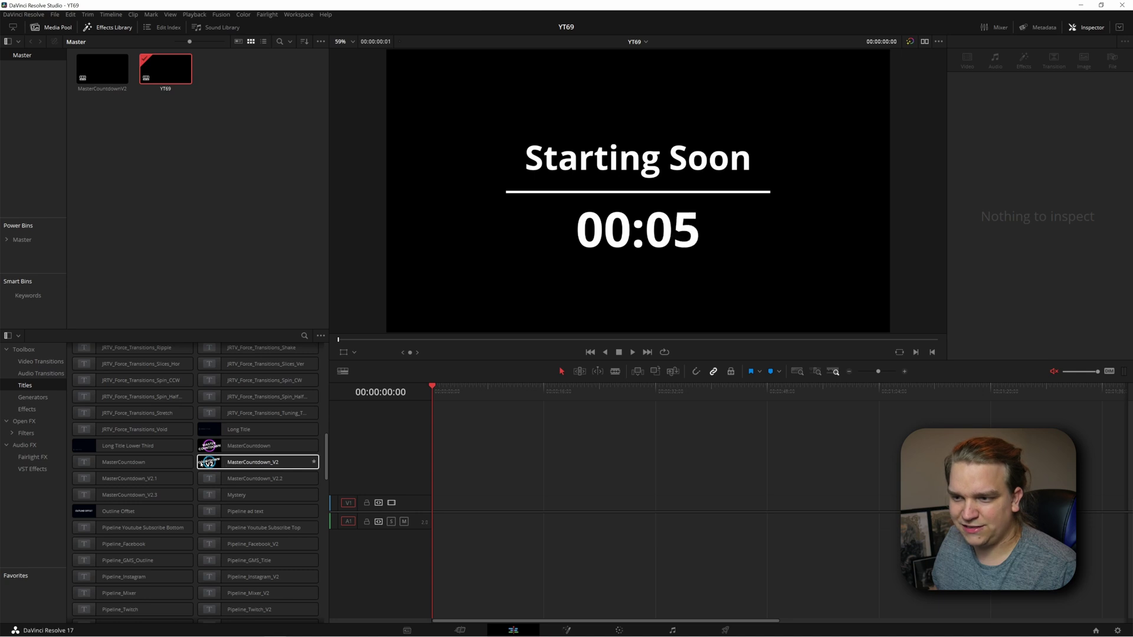
drag(233, 467, 439, 507)
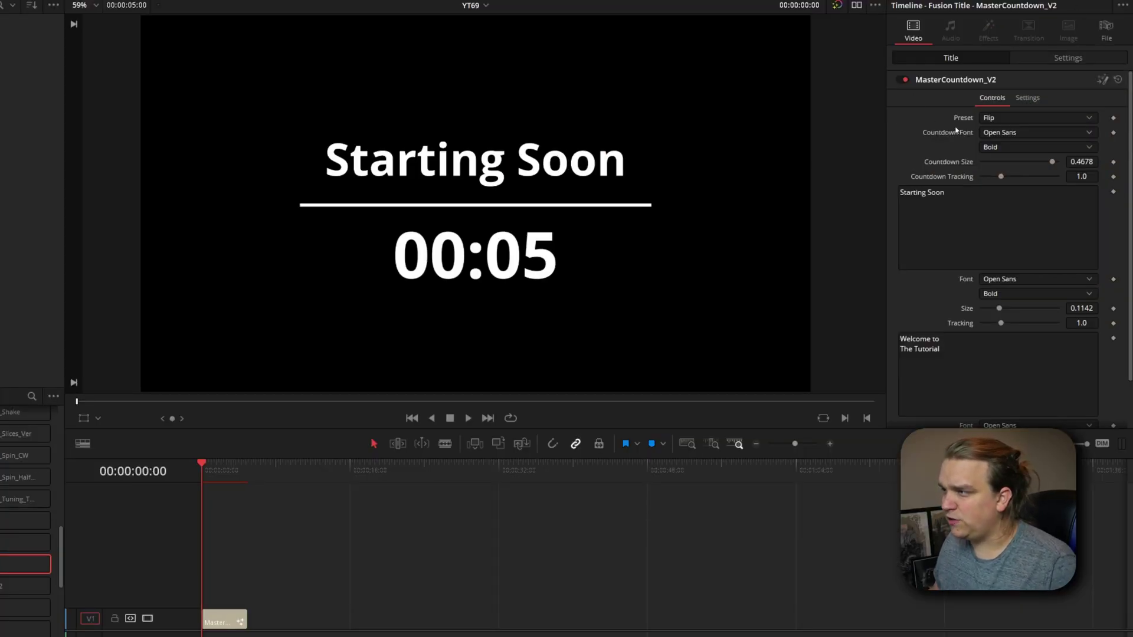
Set the countdown Preset to Clean and scrub to preview it.
click(986, 119)
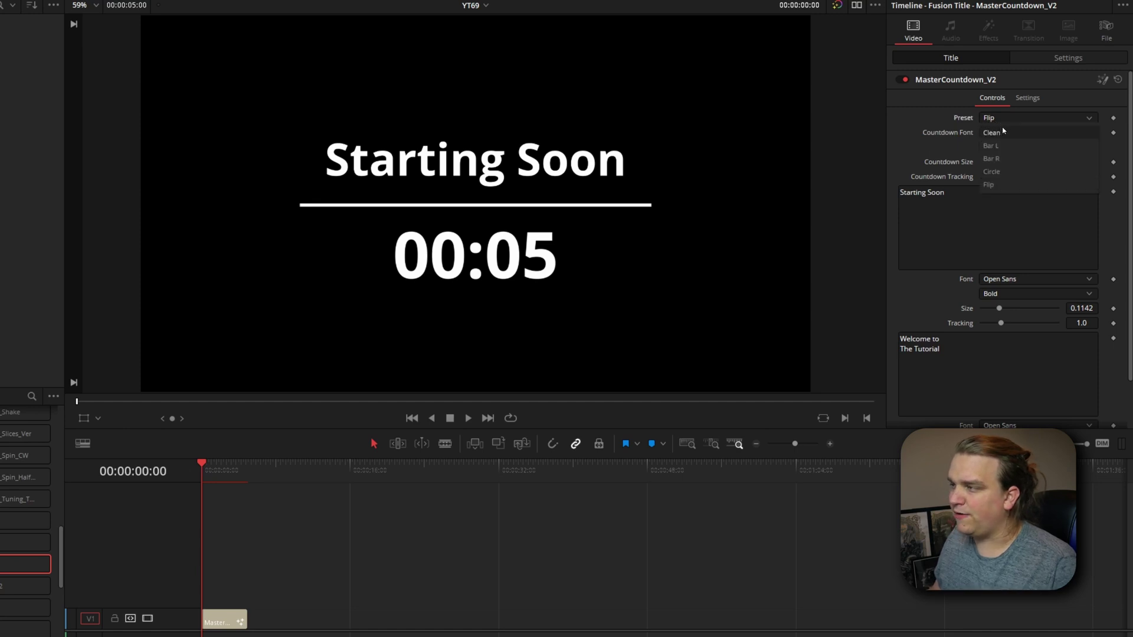
click(1001, 136)
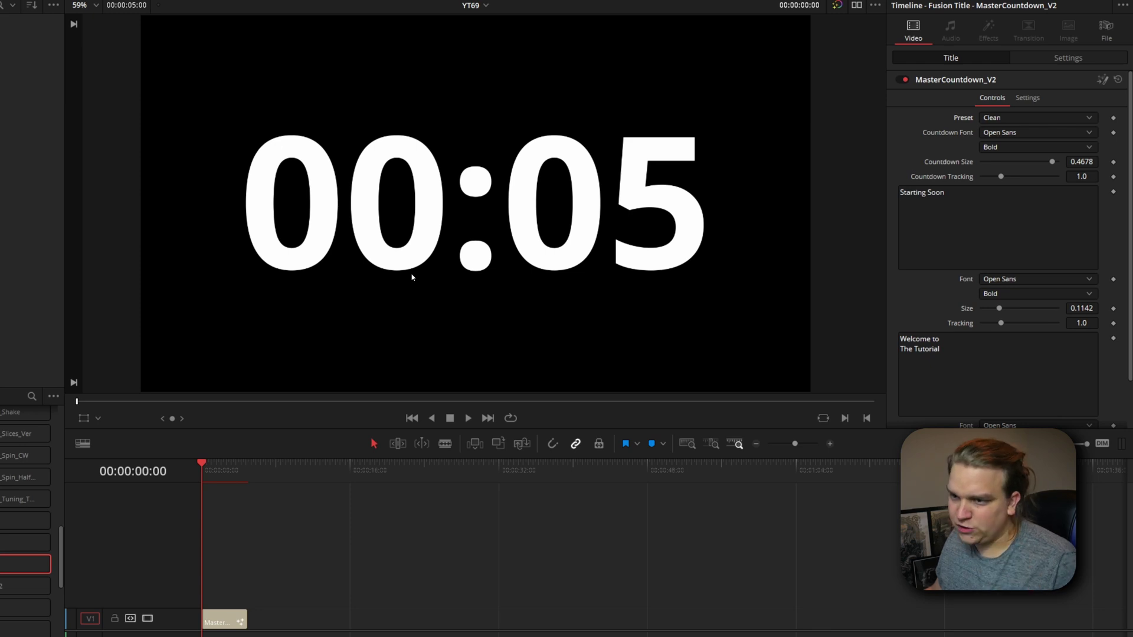
drag(201, 463, 220, 463)
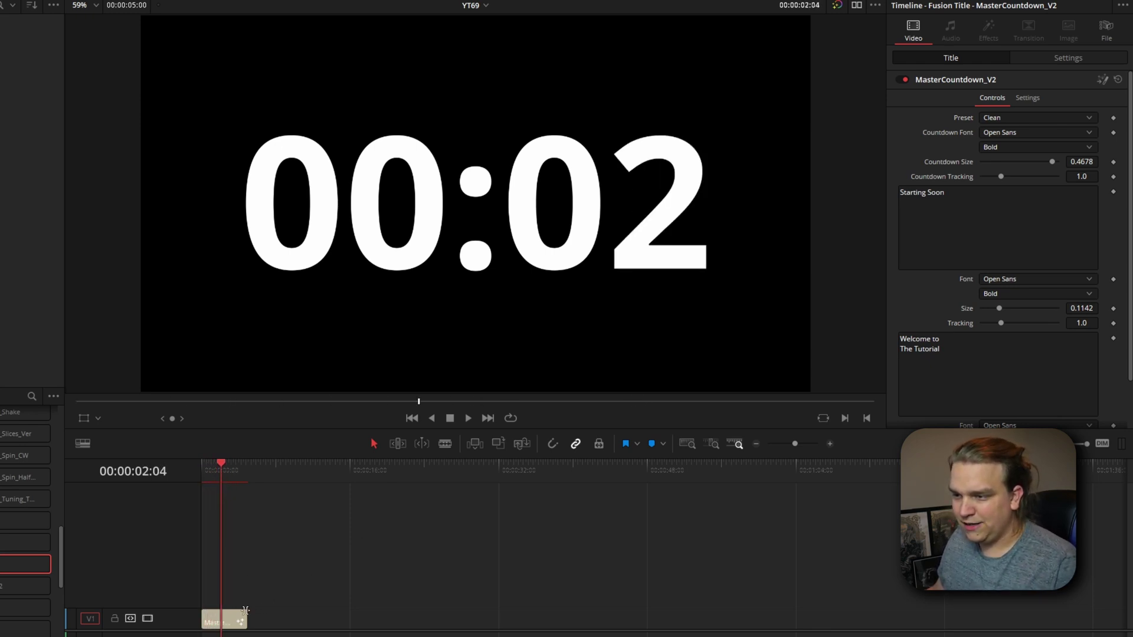
Lengthen the clip to 00:00:58:16 and play the countdown from the start.
drag(244, 615, 744, 614)
key(space)
key(Home)
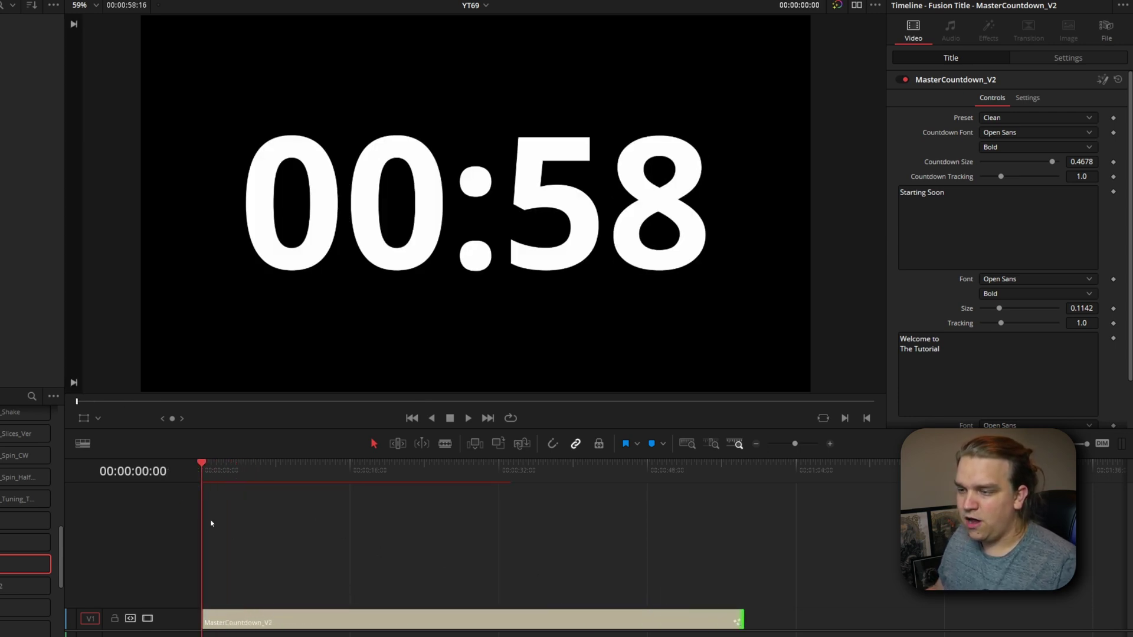
key(l)
key(l)
key(l)
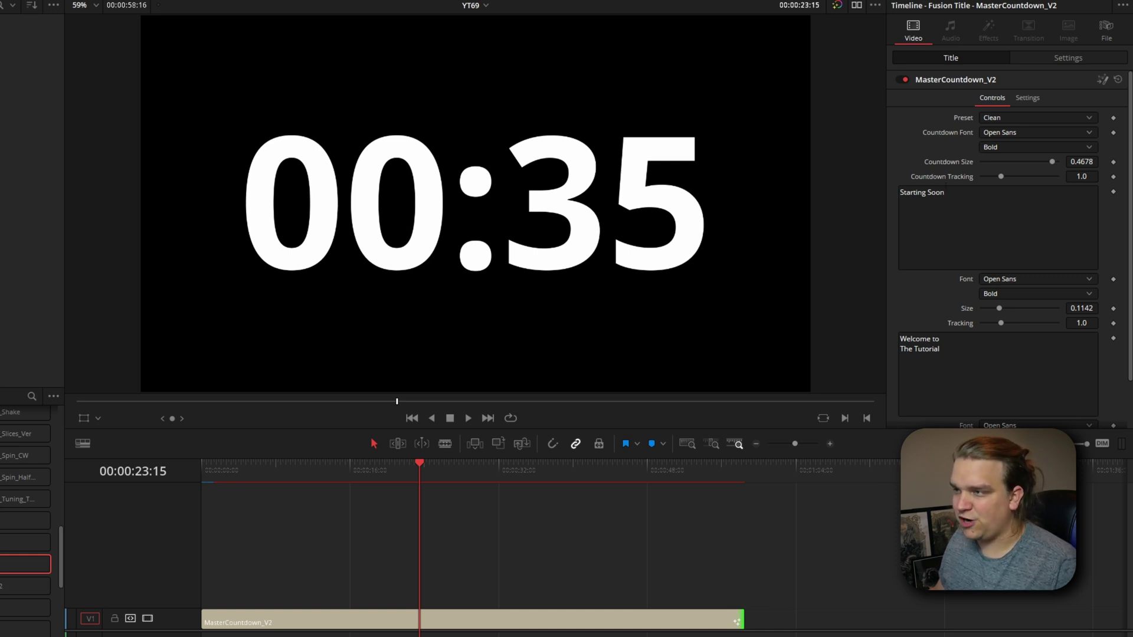
Check the title's transform settings, then preview the Bar L countdown preset.
click(82, 420)
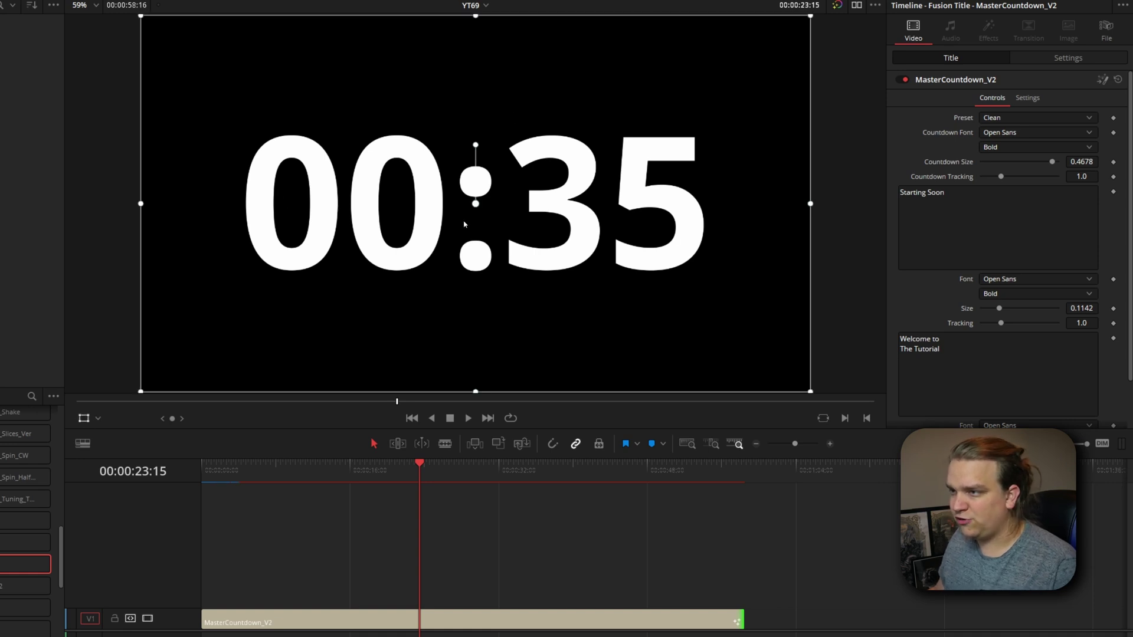
click(1079, 56)
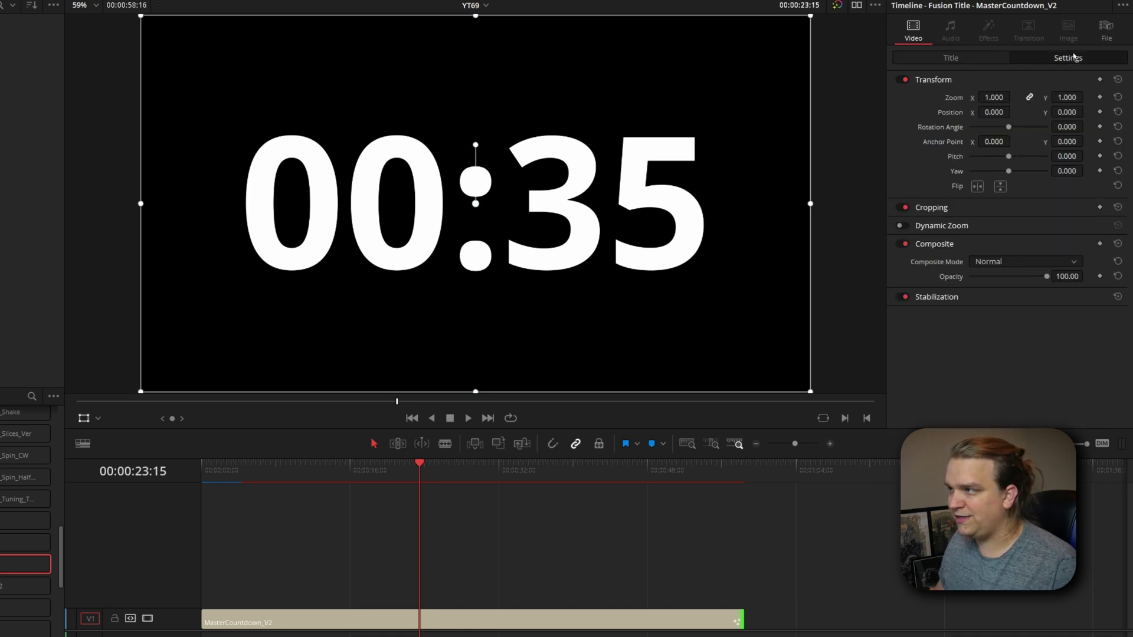
click(945, 60)
click(993, 120)
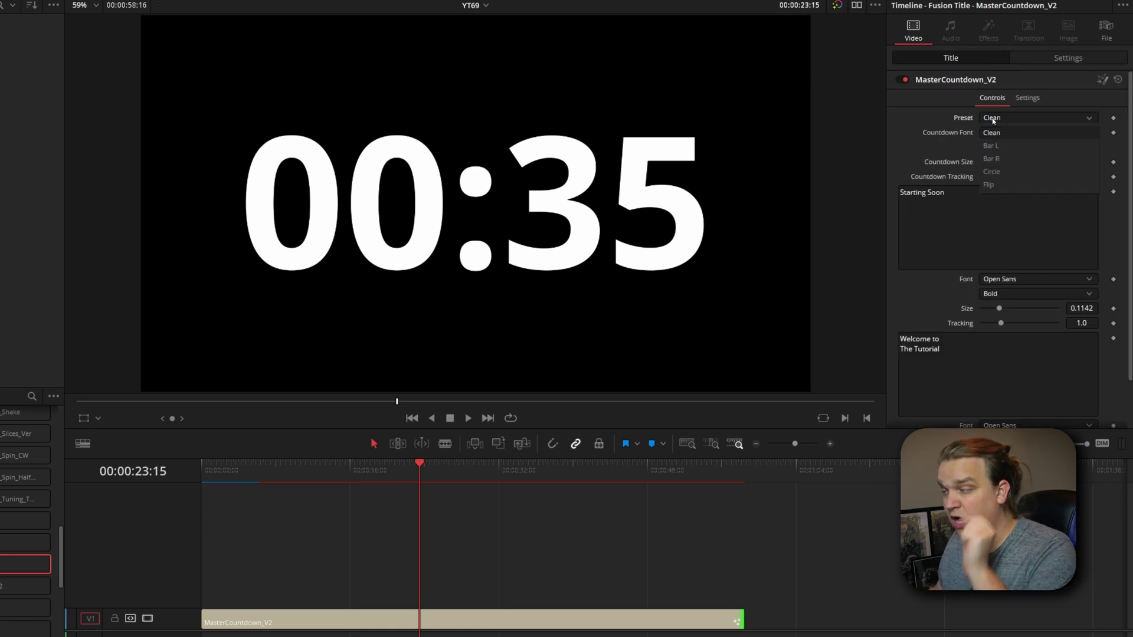
click(992, 146)
drag(202, 469, 380, 511)
Switch the countdown to the Bar R preset and scrub to preview it.
click(1001, 118)
click(1002, 158)
drag(430, 468, 515, 493)
click(1037, 118)
Preview the Circle preset, then settle on the Flip preset.
click(1003, 173)
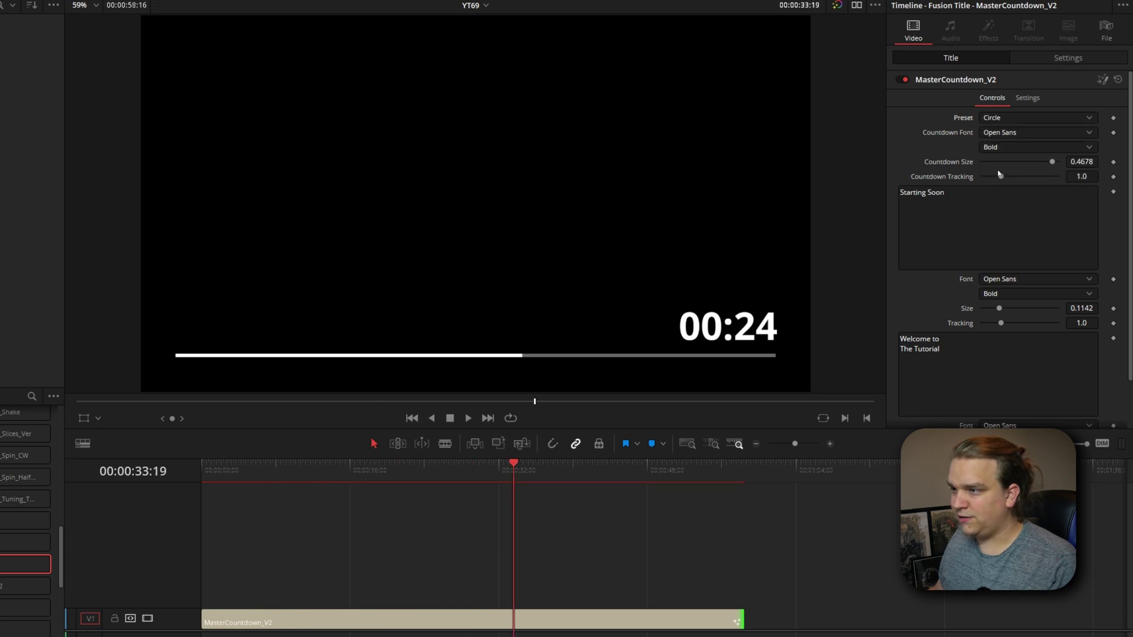
click(225, 470)
drag(226, 472, 680, 555)
click(1008, 121)
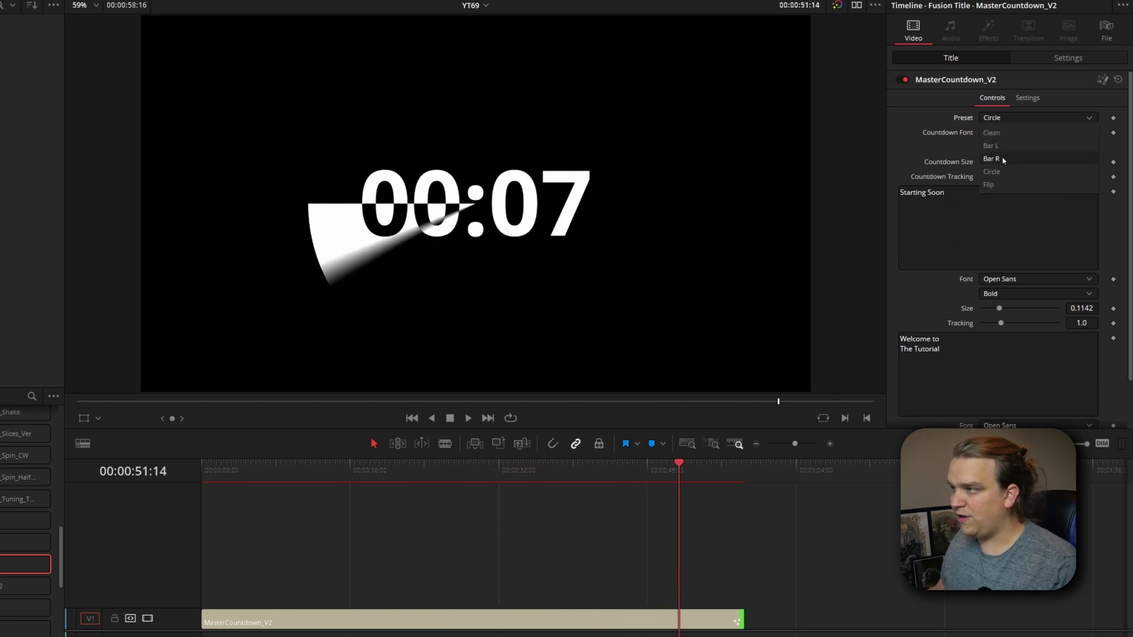
click(992, 185)
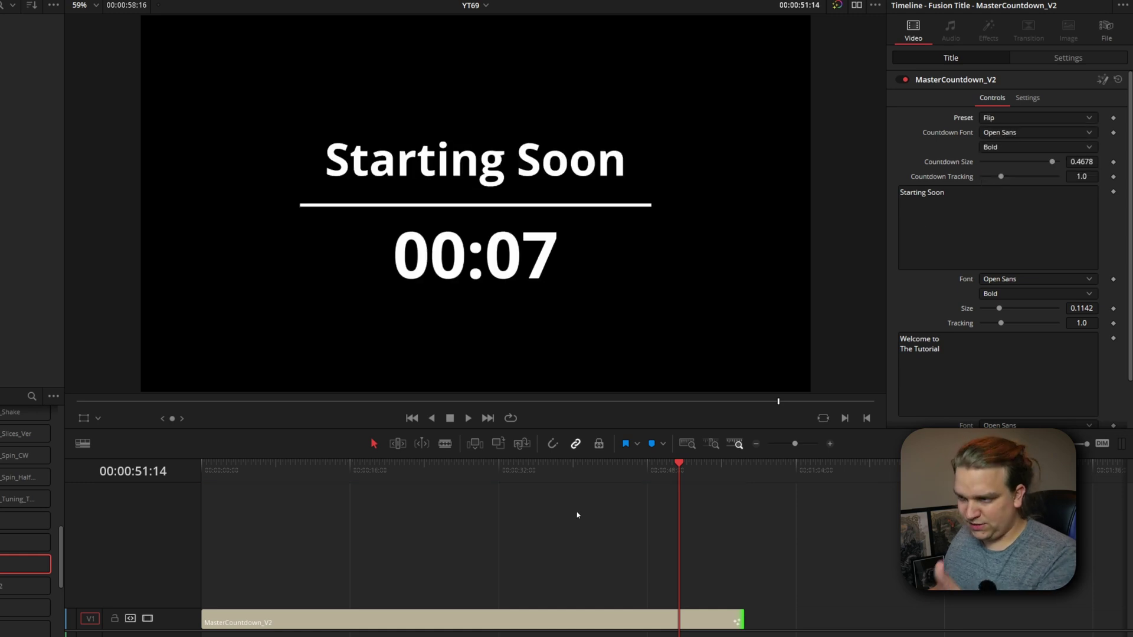
Trim the Flip countdown clip to about 00:00:14:22 and return to its start.
drag(194, 487, 252, 498)
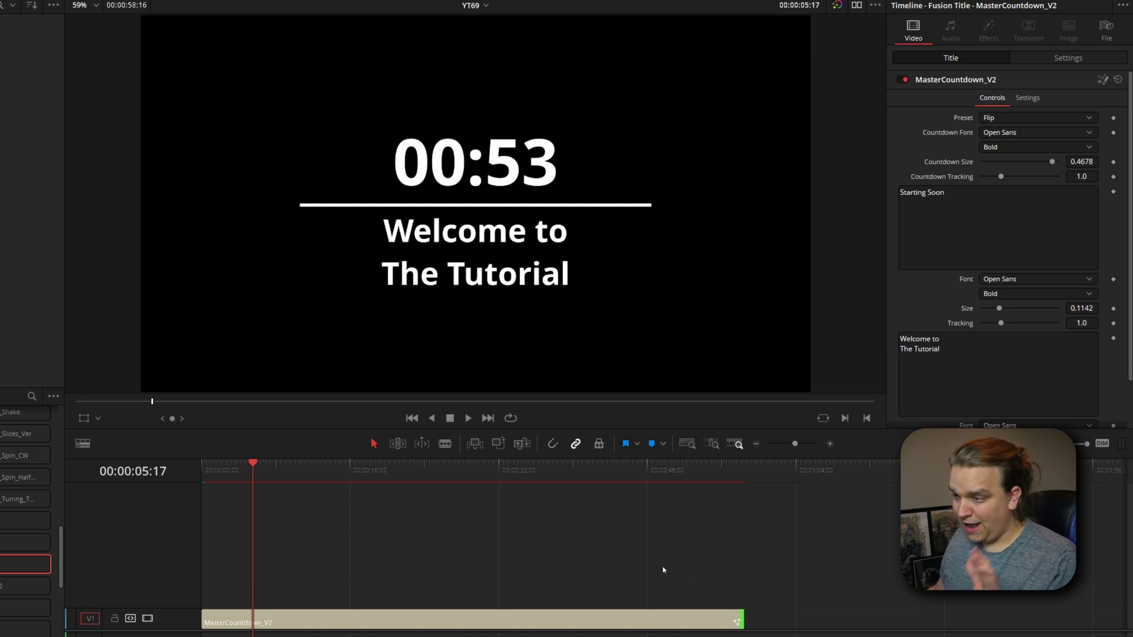
drag(739, 620, 331, 612)
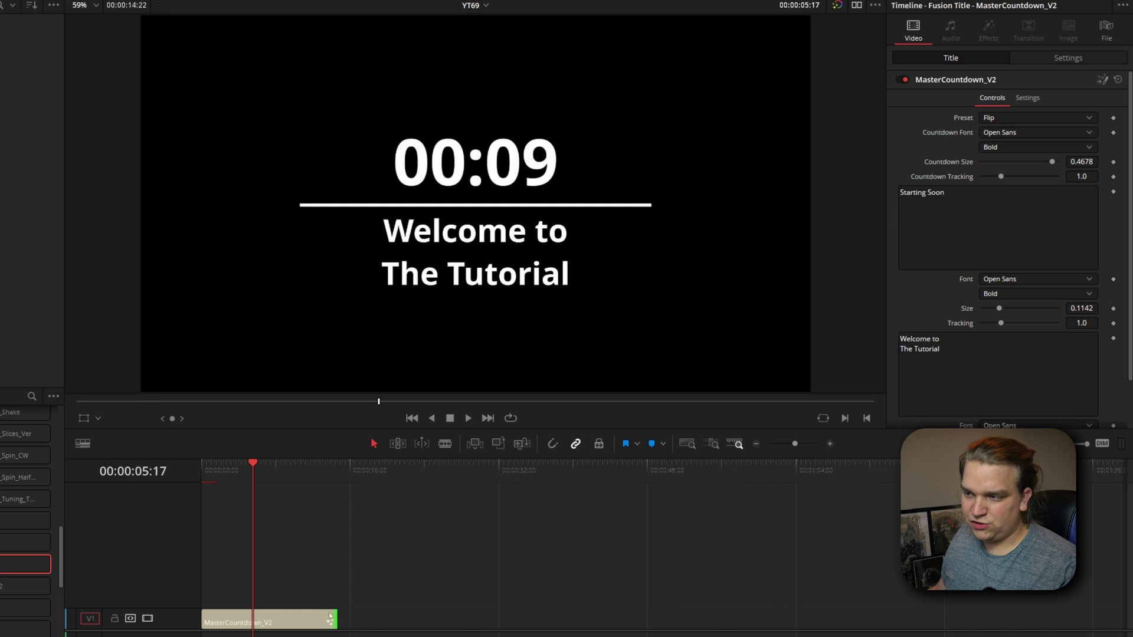
drag(245, 503, 192, 490)
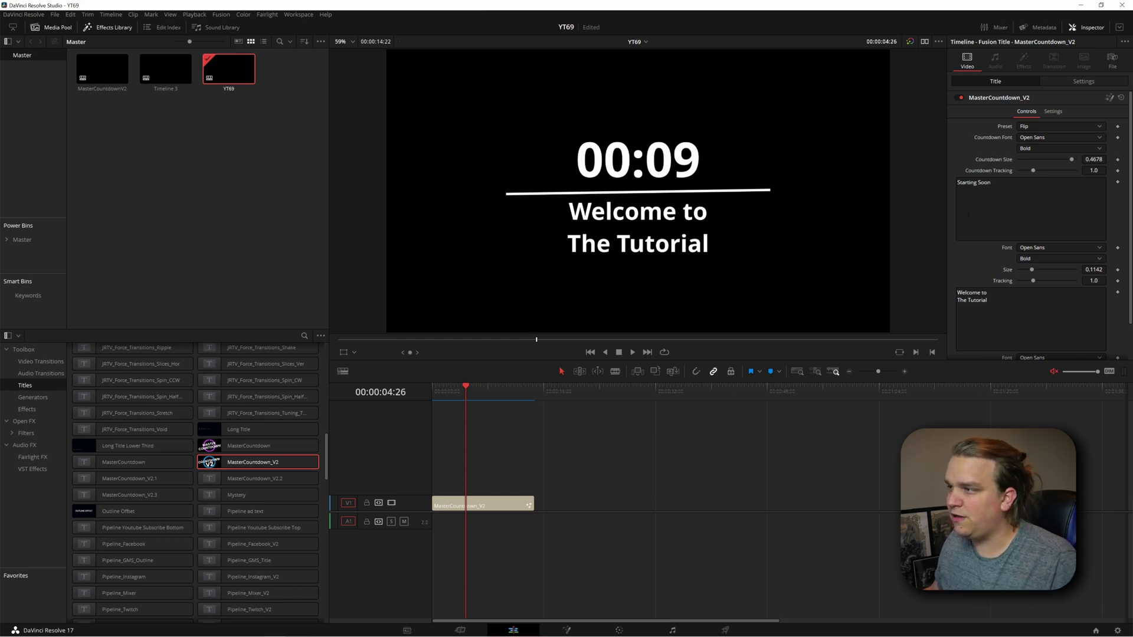
Inspect the 'Starting Soon' and 'Welcome to The Tutorial' text fields while scrubbing the countdown.
scroll(968, 214, down, 2)
click(973, 193)
mouse_move(461, 394)
mouse_down()
mouse_move(448, 395)
mouse_move(474, 404)
mouse_up()
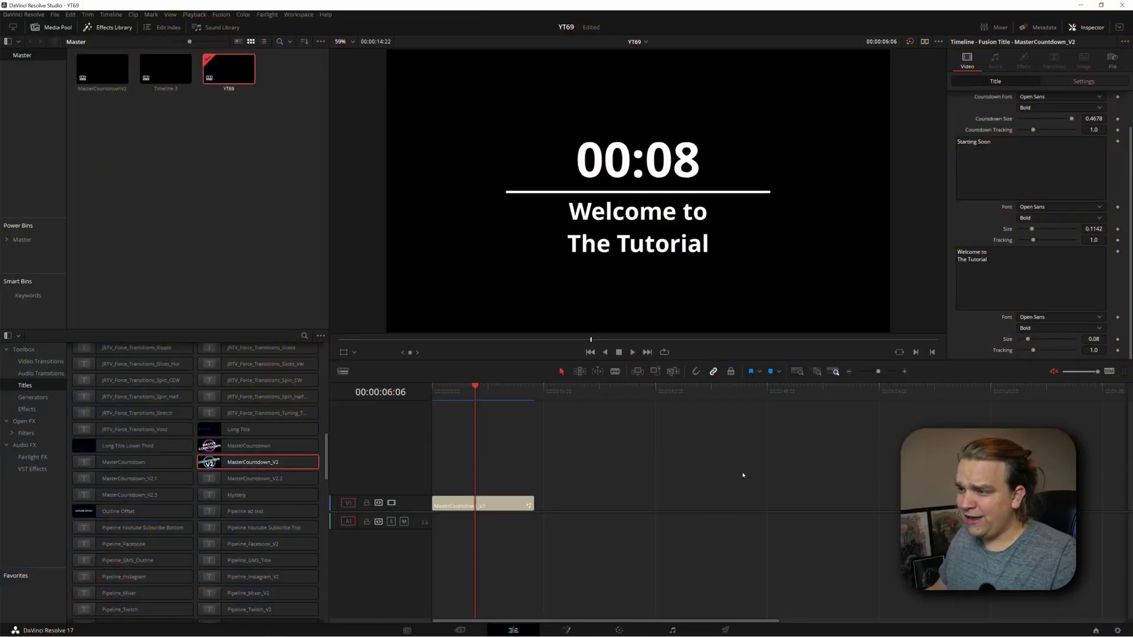
scroll(978, 334, up, 2)
click(998, 329)
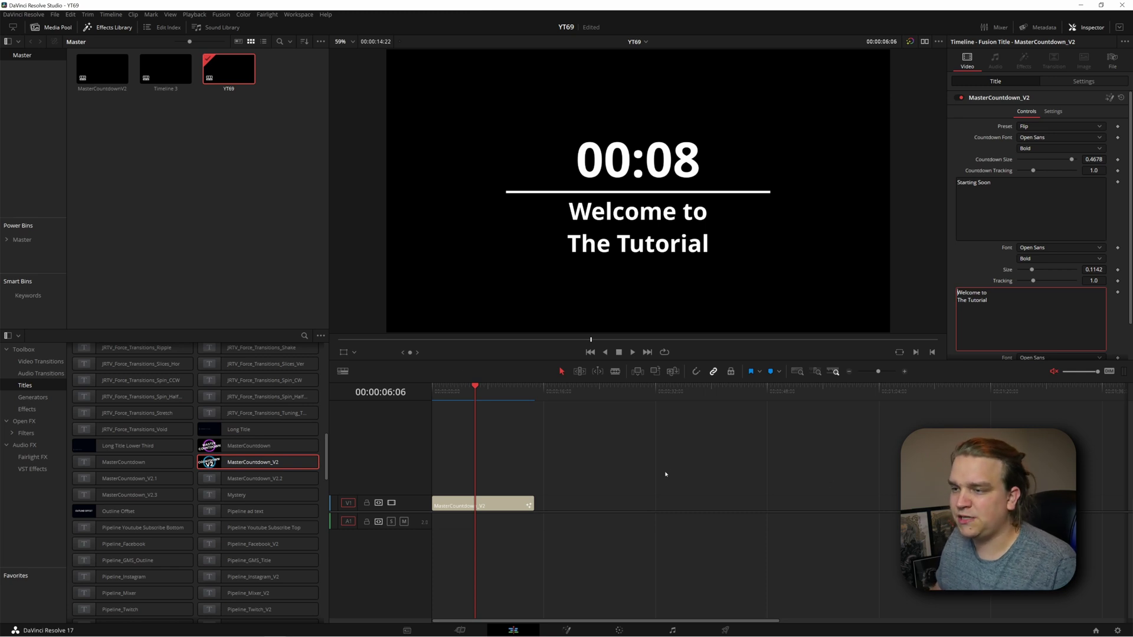
drag(464, 402, 481, 393)
Select the countdown clip on V1 and toggle the clip properties panel.
click(476, 508)
click(1091, 28)
click(1091, 28)
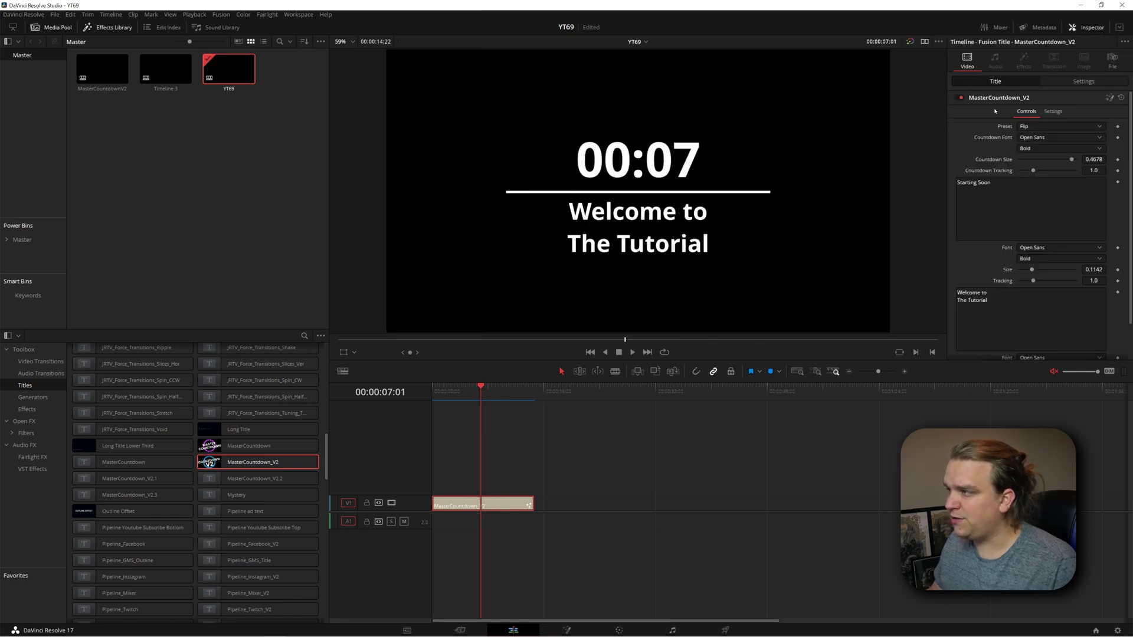
Open the countdown on the Fusion page, expand the MasterCountdown group, and enlarge the node graph.
click(1110, 99)
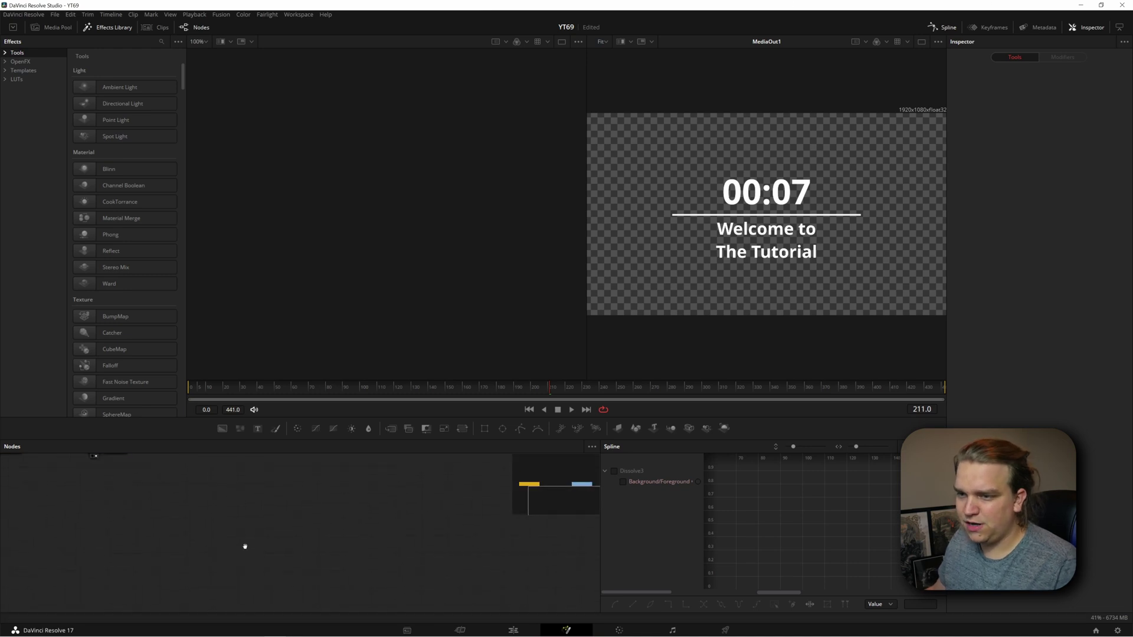
double_click(182, 517)
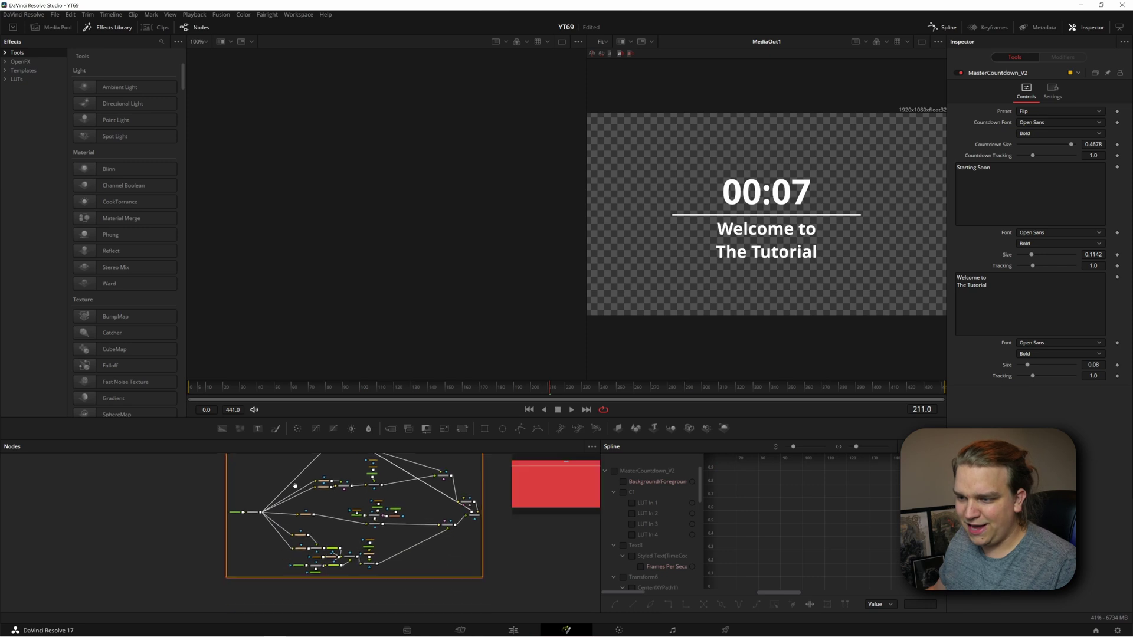
drag(316, 418, 316, 309)
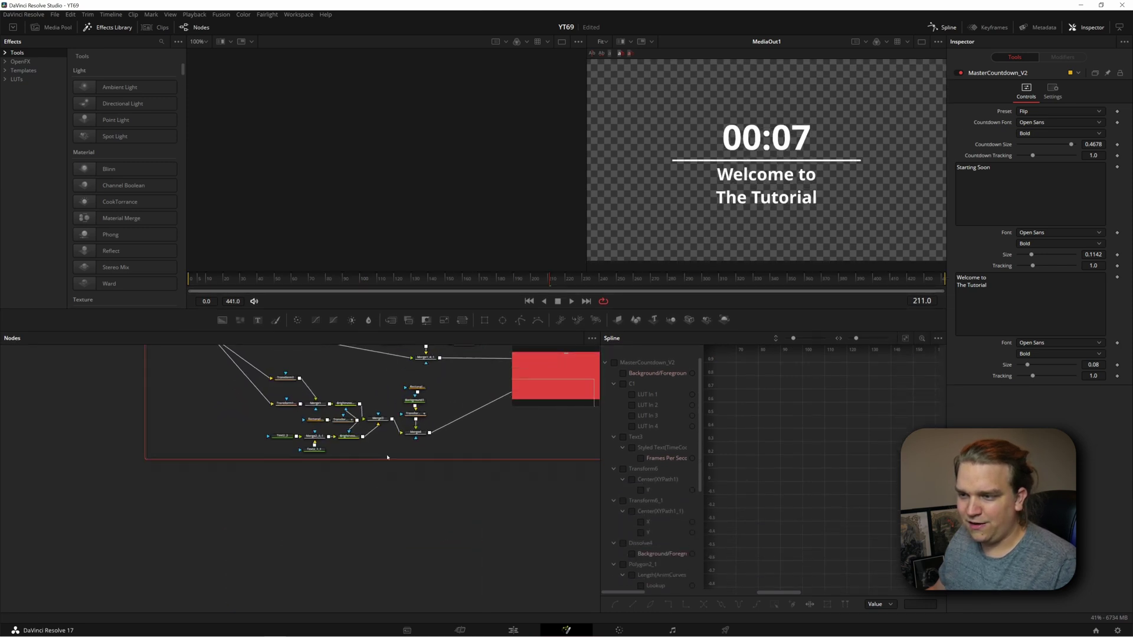
scroll(457, 555, down, 3)
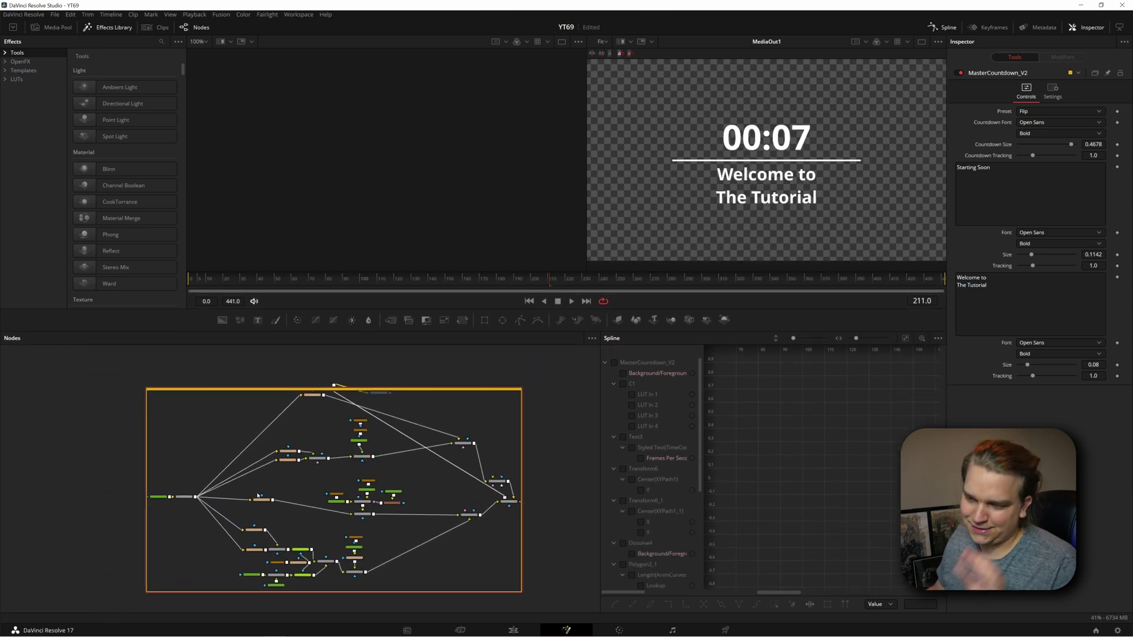